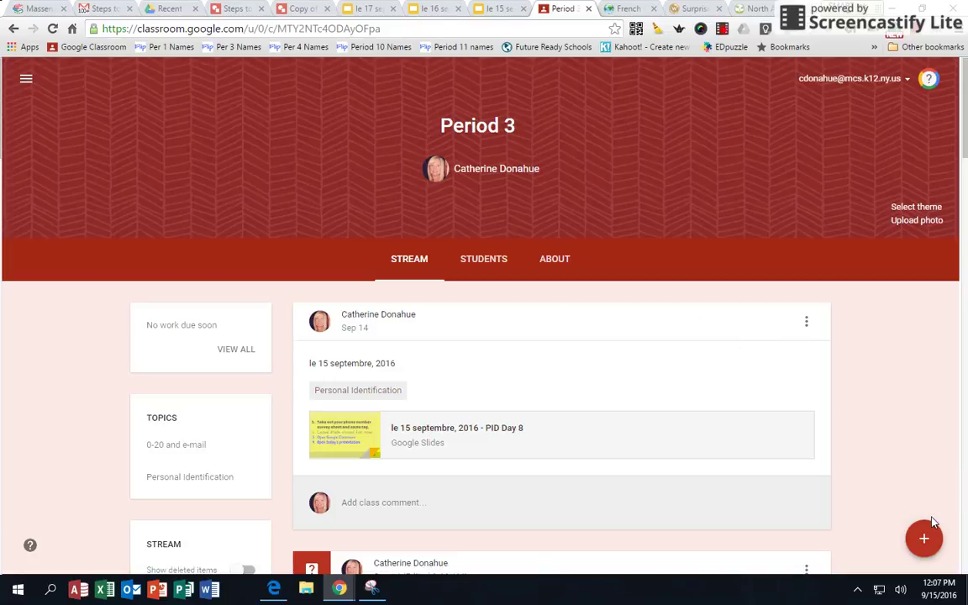
# Create a new assignment for Period 3 and attach "Copy of Steps to the Perfect Crime - Dahl" from Google Drive.
pyautogui.moveTo(926, 539)
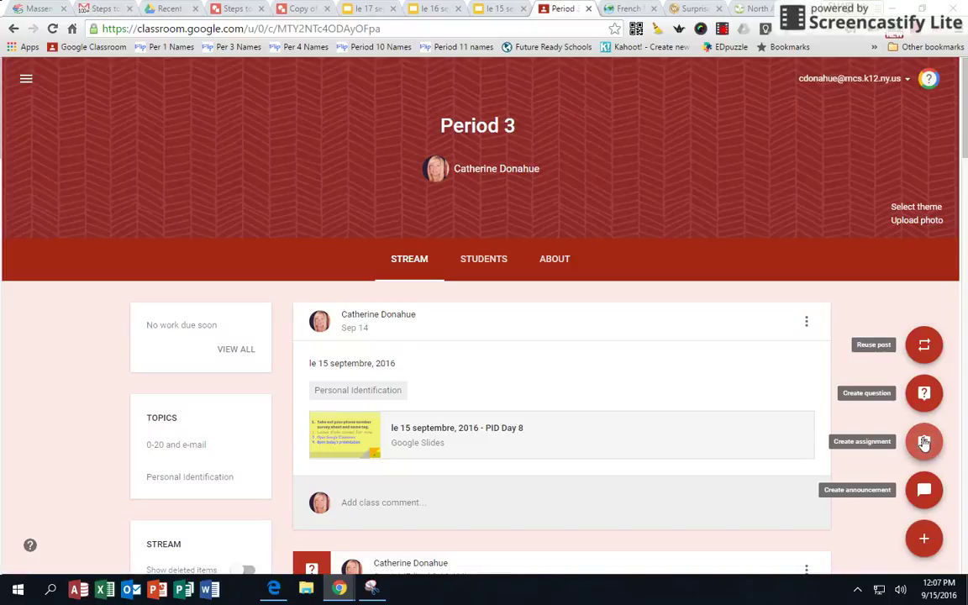
pyautogui.click(925, 443)
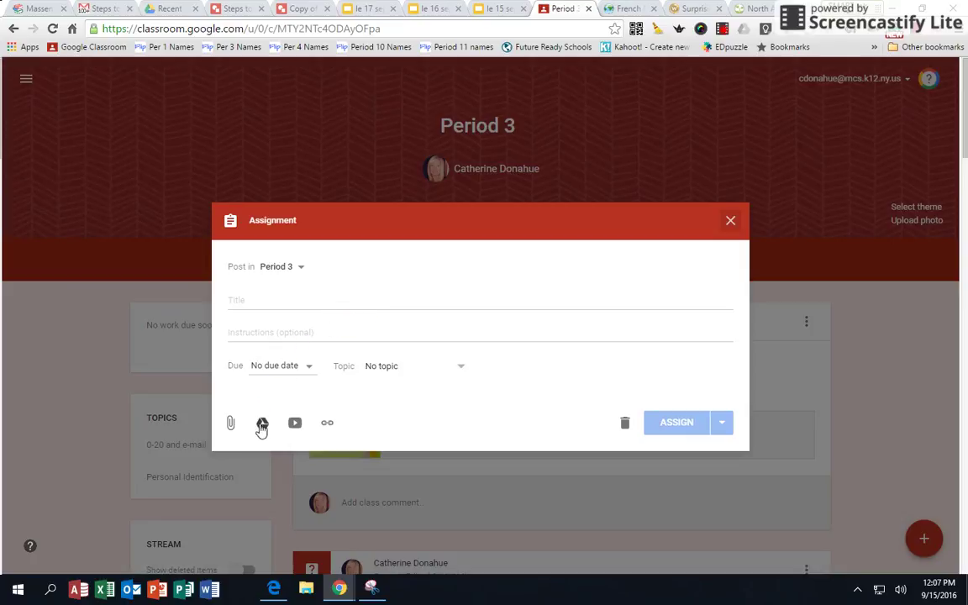
pyautogui.click(263, 424)
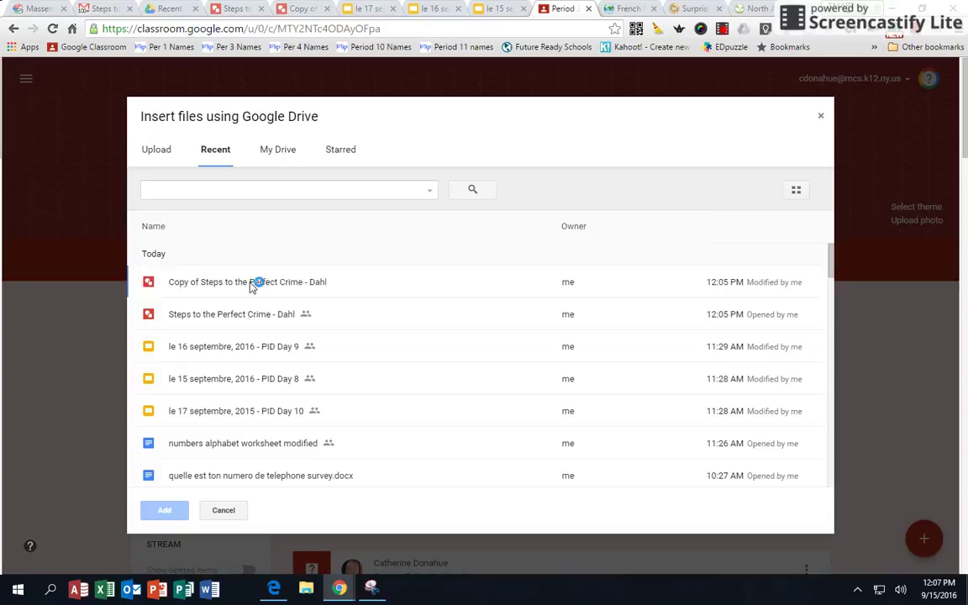
pyautogui.click(253, 283)
pyautogui.click(164, 510)
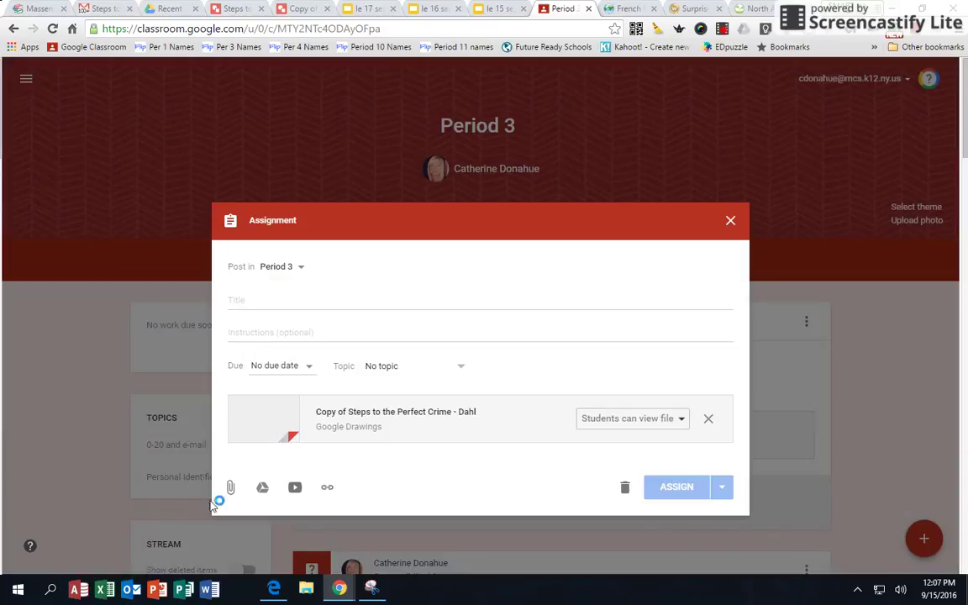
# Show the student access options for the attached drawing, then remove the attachment and close the assignment draft.
pyautogui.click(681, 419)
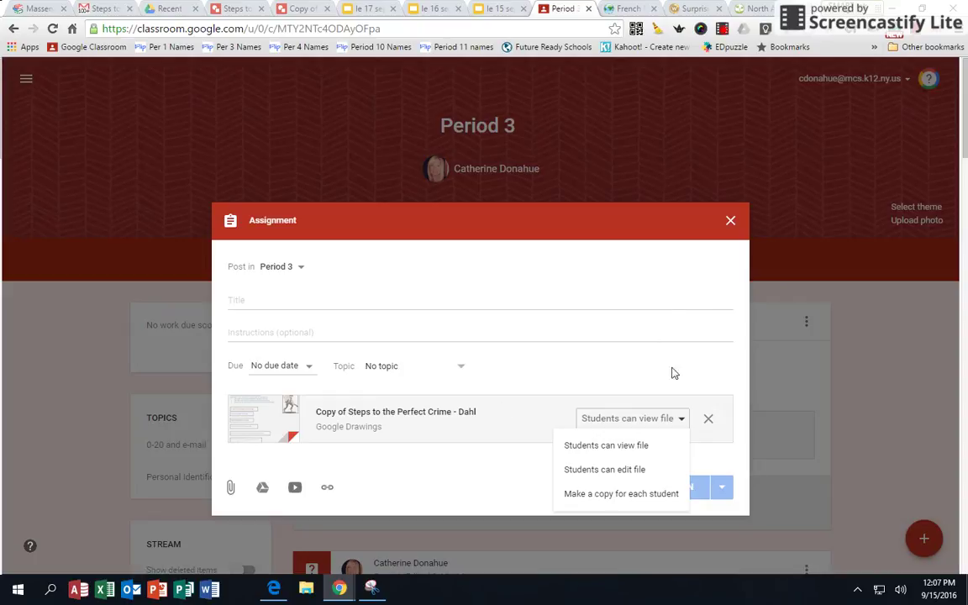
pyautogui.click(709, 428)
pyautogui.click(709, 428)
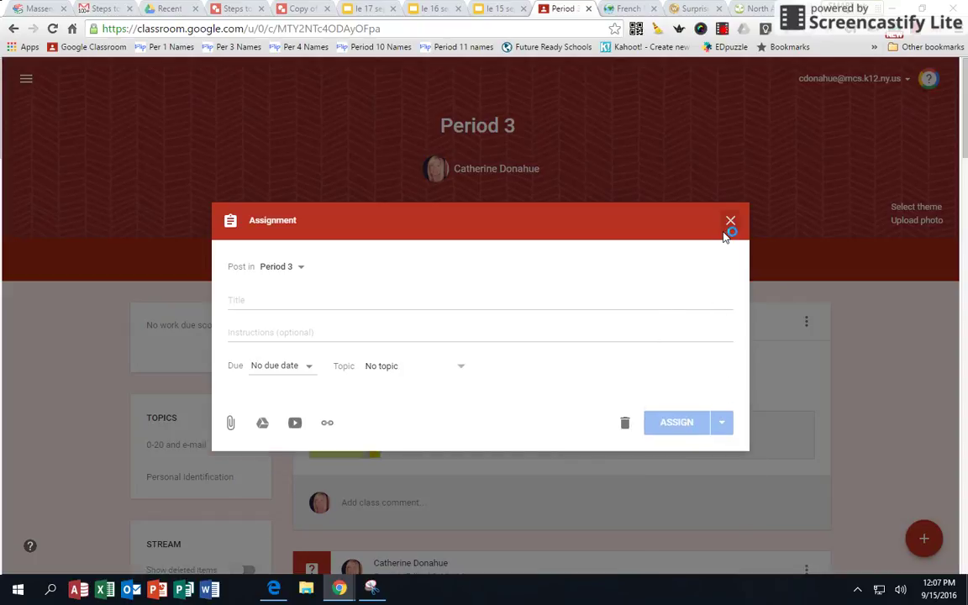
pyautogui.click(728, 222)
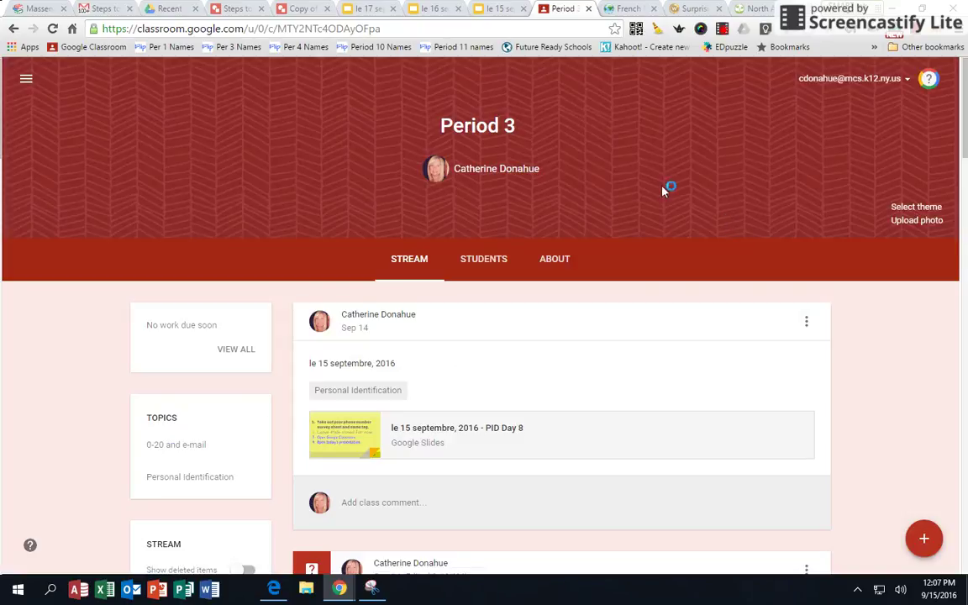
# In the "Copy of Steps to the Perfect Crime - Dahl" drawing, move the "It should be easy to arrange." box slightly up and comment "i agree." on it.
pyautogui.click(308, 9)
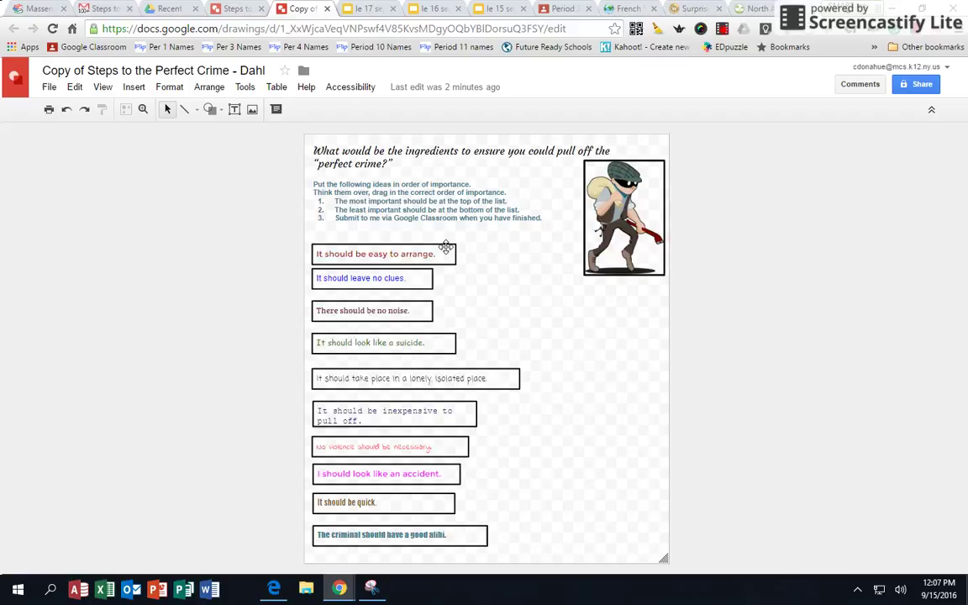
pyautogui.moveTo(455, 254)
pyautogui.mouseDown()
pyautogui.moveTo(491, 271)
pyautogui.moveTo(458, 238)
pyautogui.moveTo(446, 243)
pyautogui.mouseUp()
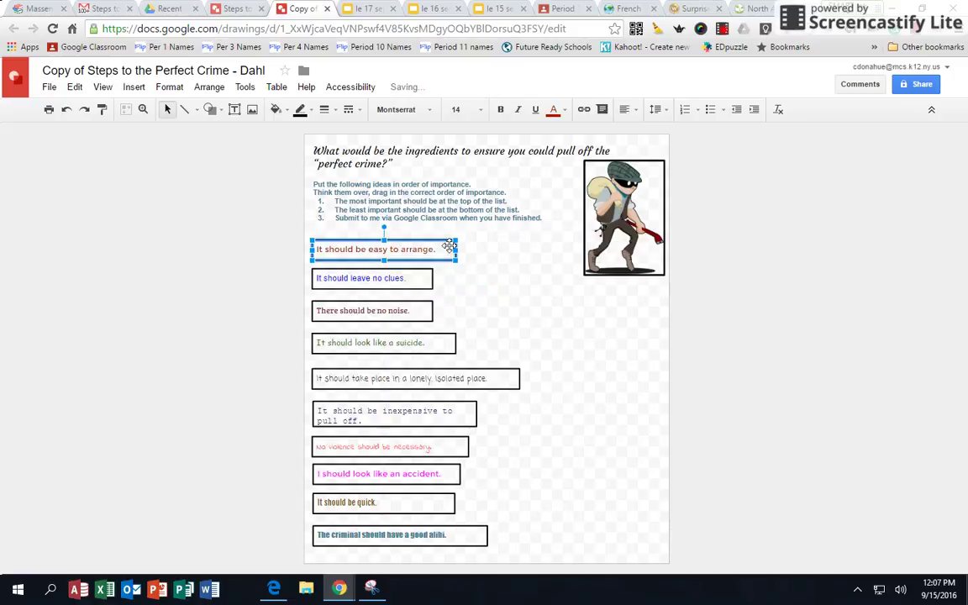
pyautogui.click(857, 86)
pyautogui.click(910, 119)
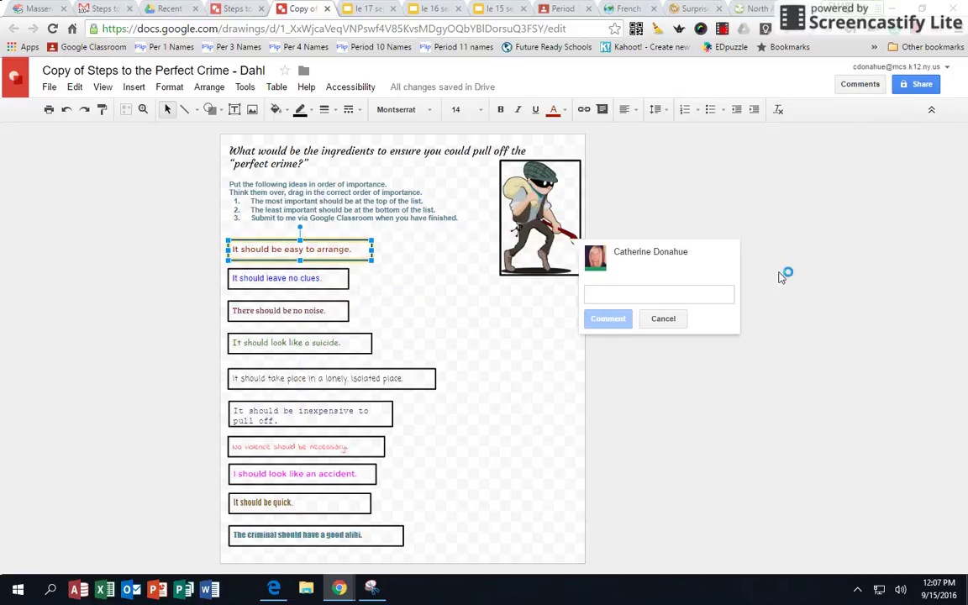
pyautogui.write('i agree.')
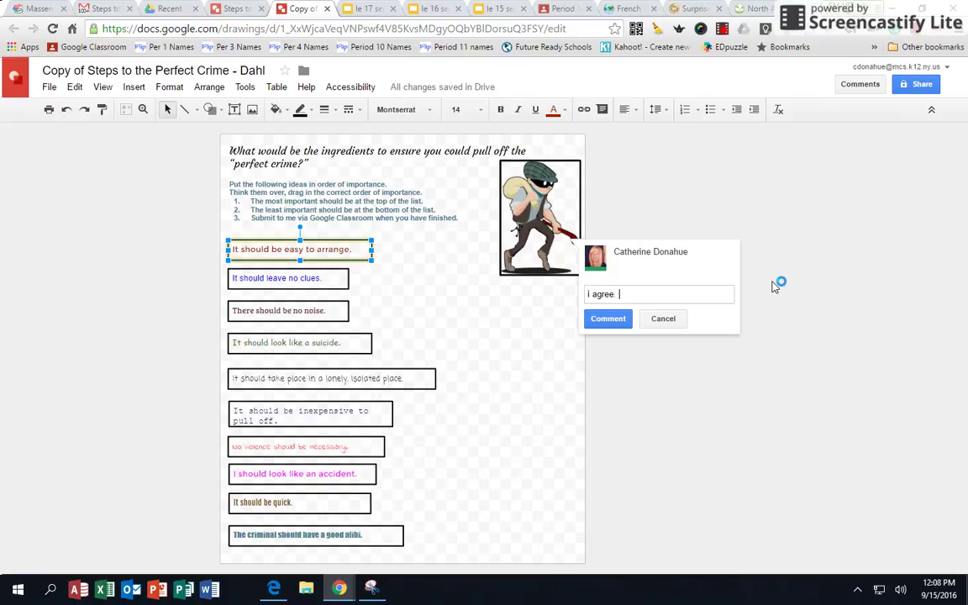
pyautogui.click(611, 319)
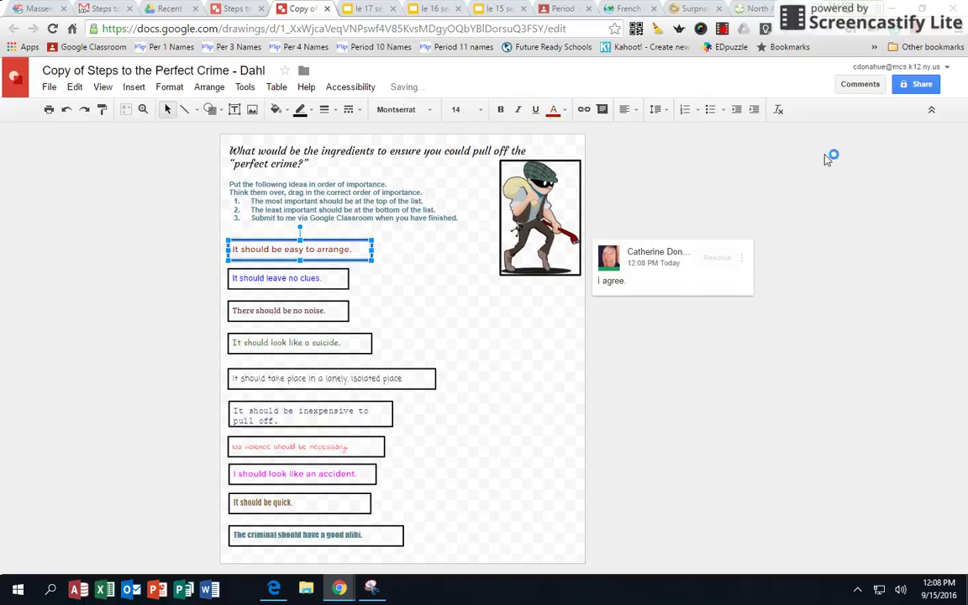
# Add a second comment reading "i put no noise first bc..." to the "It should be easy to arrange." box.
pyautogui.click(861, 85)
pyautogui.click(899, 126)
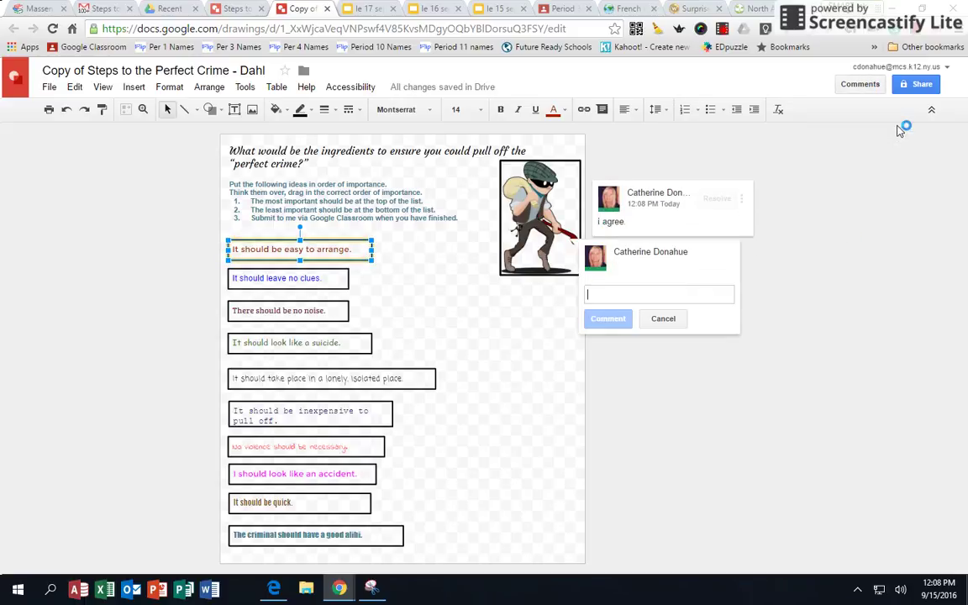
pyautogui.write('i')
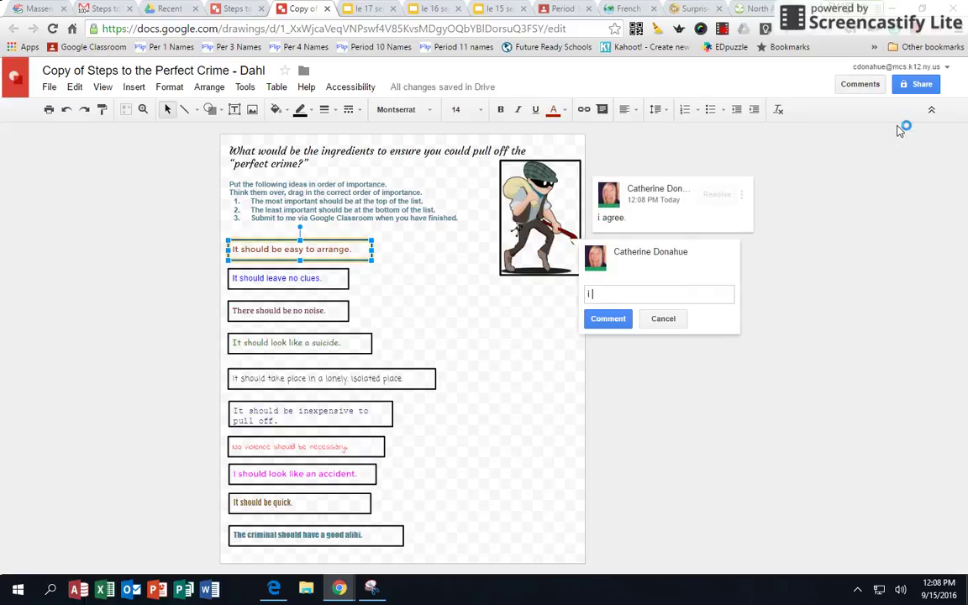
pyautogui.write(' put no noise first bc...')
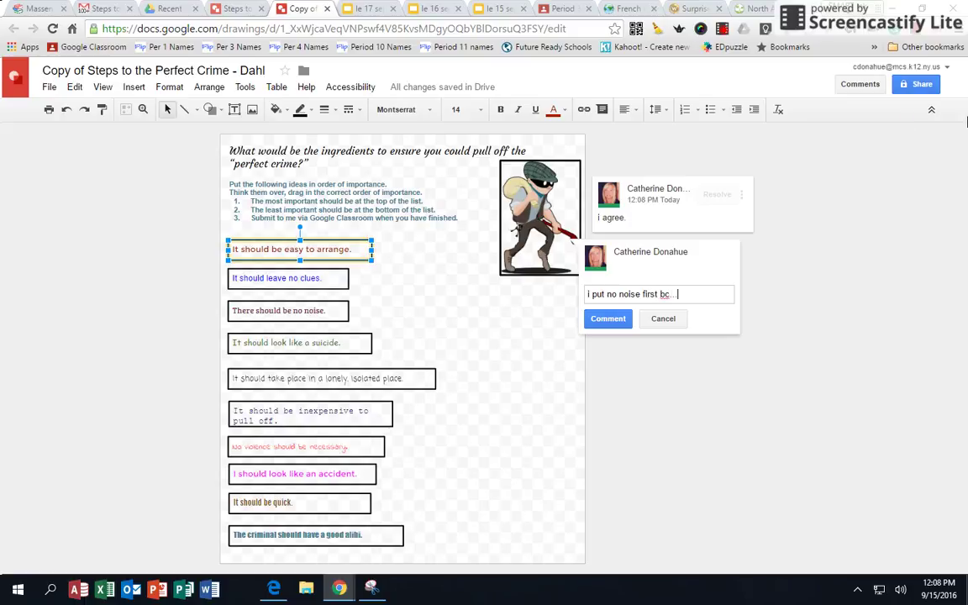
pyautogui.click(615, 318)
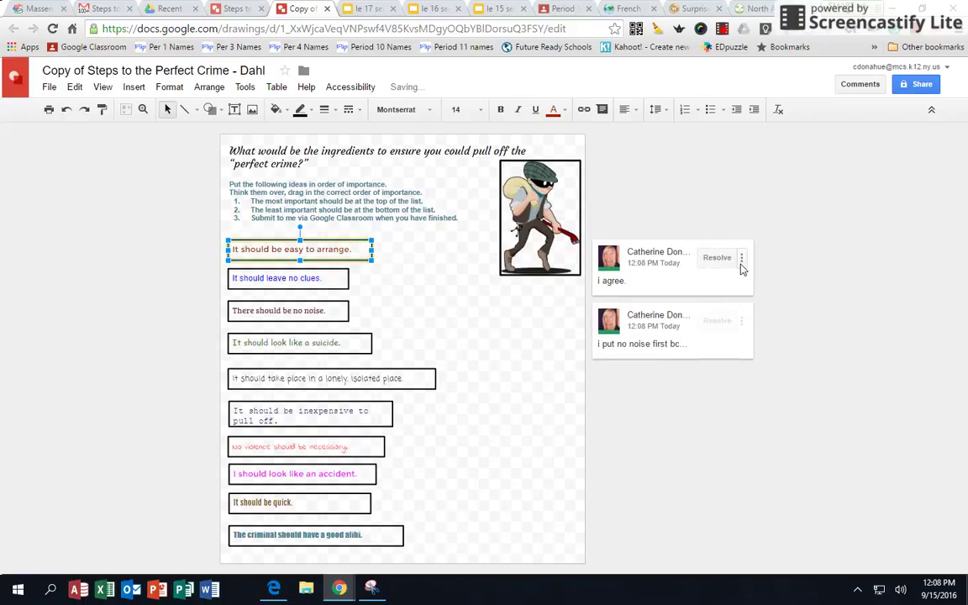
# Show the extra options of the "i agree." comment and close them without choosing any.
pyautogui.click(742, 261)
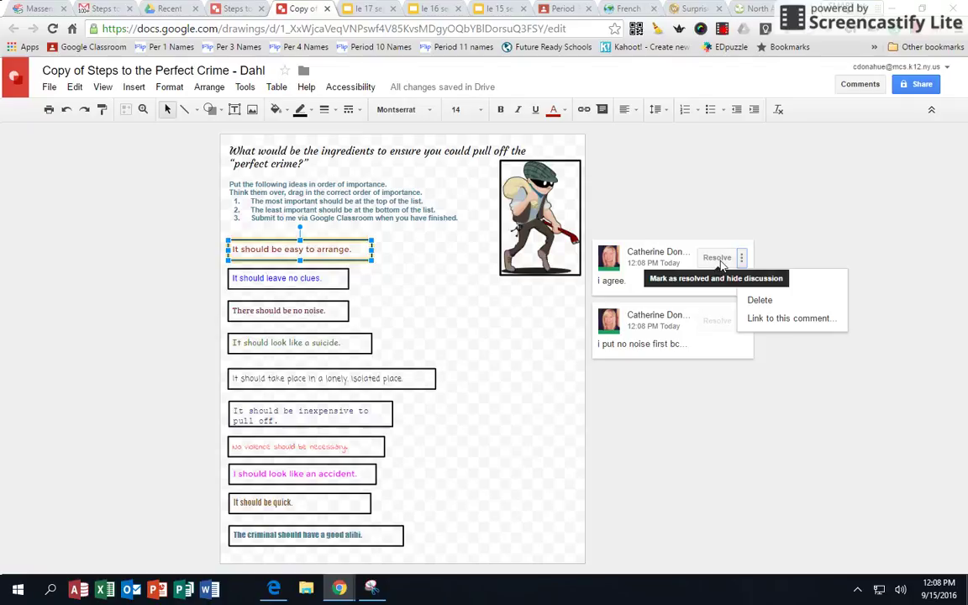
pyautogui.click(795, 210)
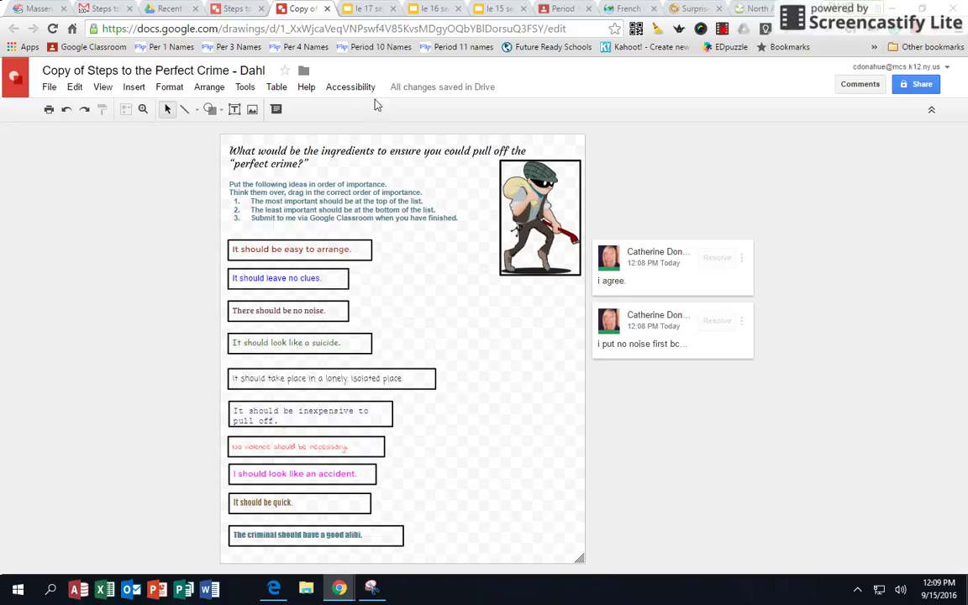
# Open the drawing's revision history, toggle the detailed revisions on and off, and view the 12:05 PM version.
pyautogui.click(50, 87)
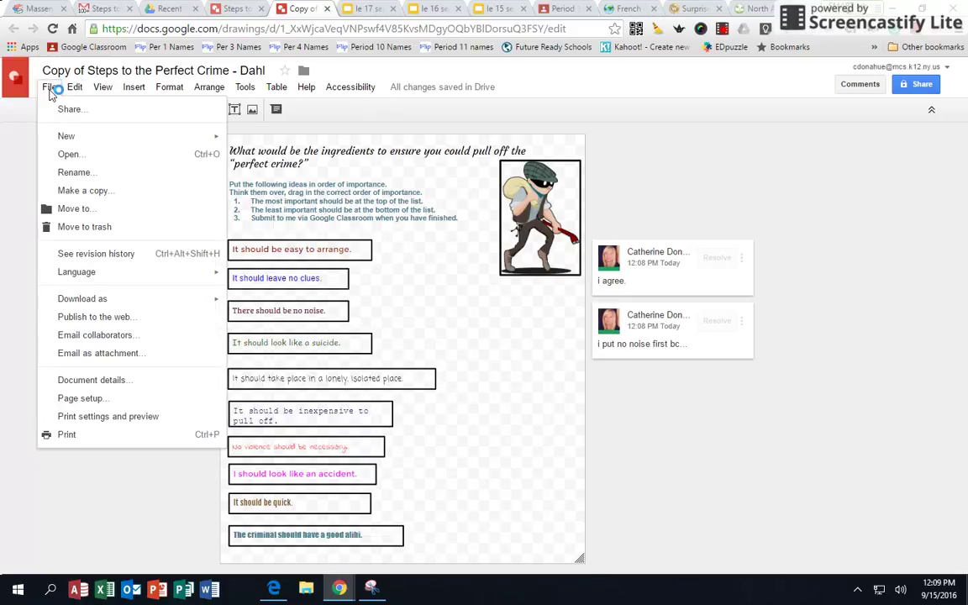
pyautogui.click(124, 256)
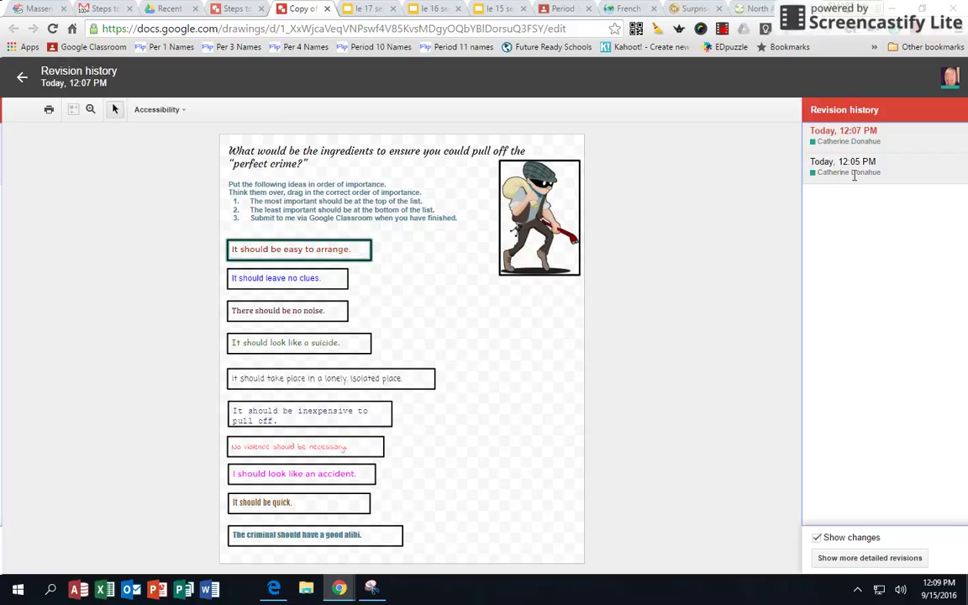
pyautogui.click(866, 560)
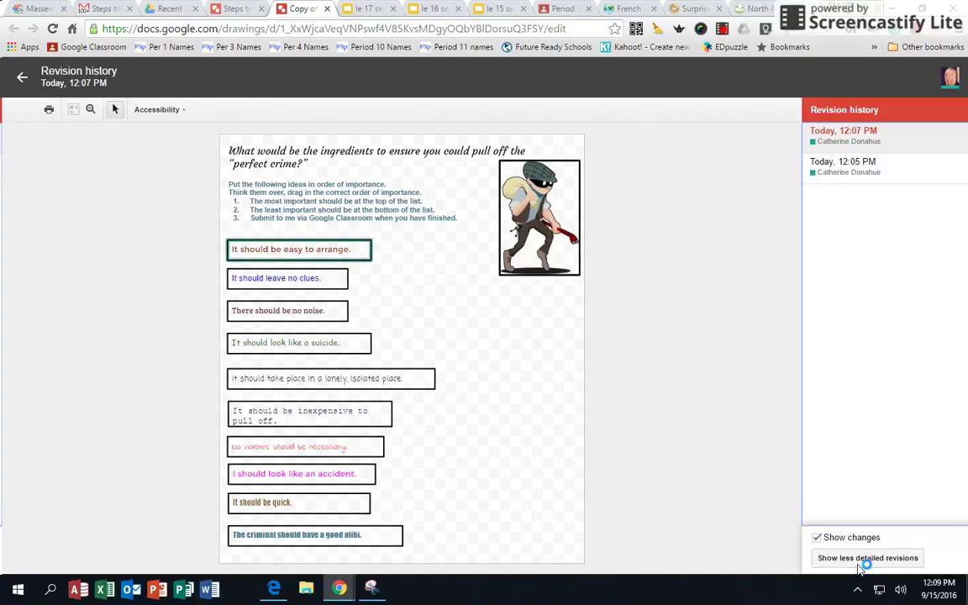
pyautogui.click(904, 558)
pyautogui.click(836, 168)
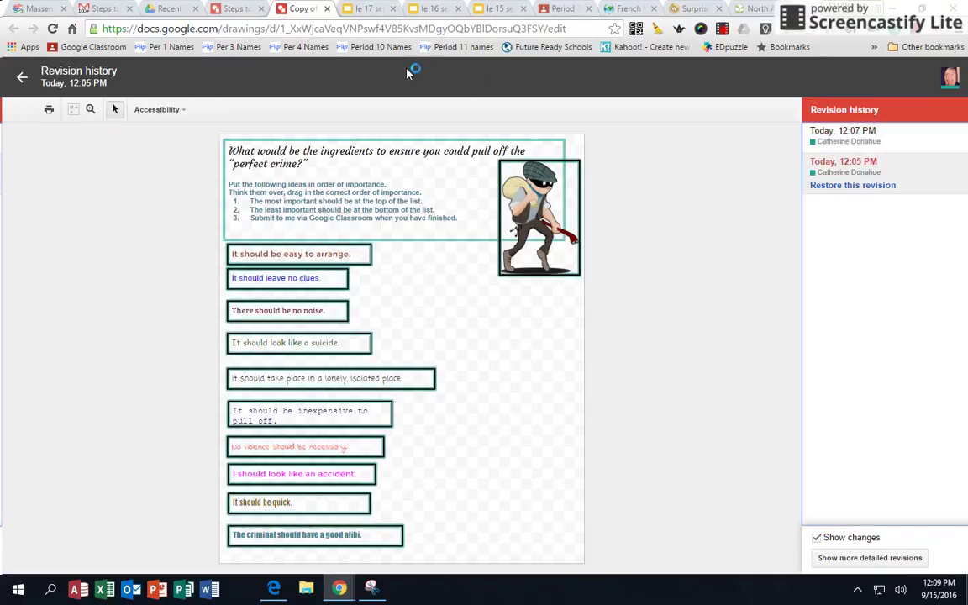
# Look at the accessibility options for comments in the revision history, then return to the drawing.
pyautogui.click(158, 110)
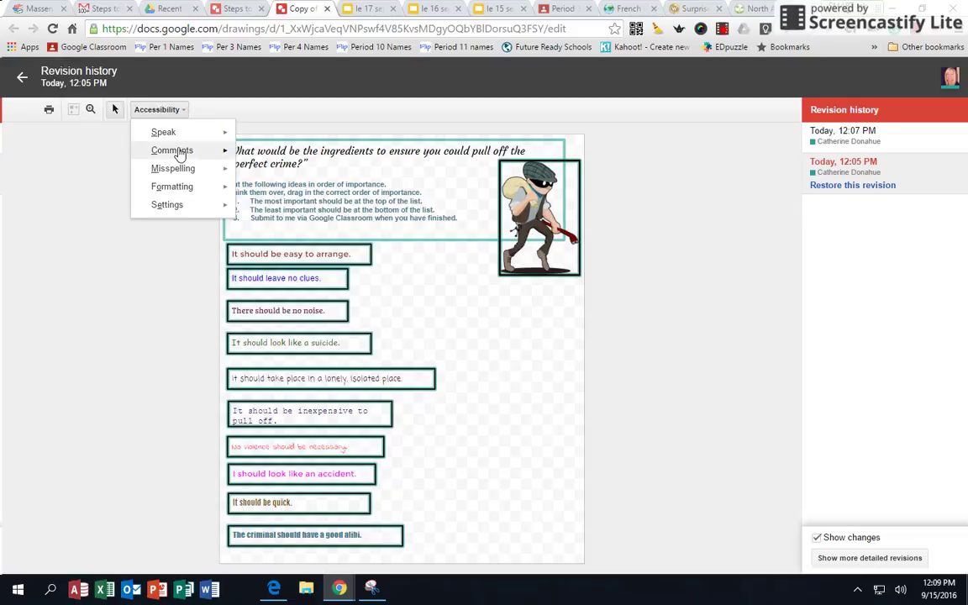
pyautogui.moveTo(179, 153)
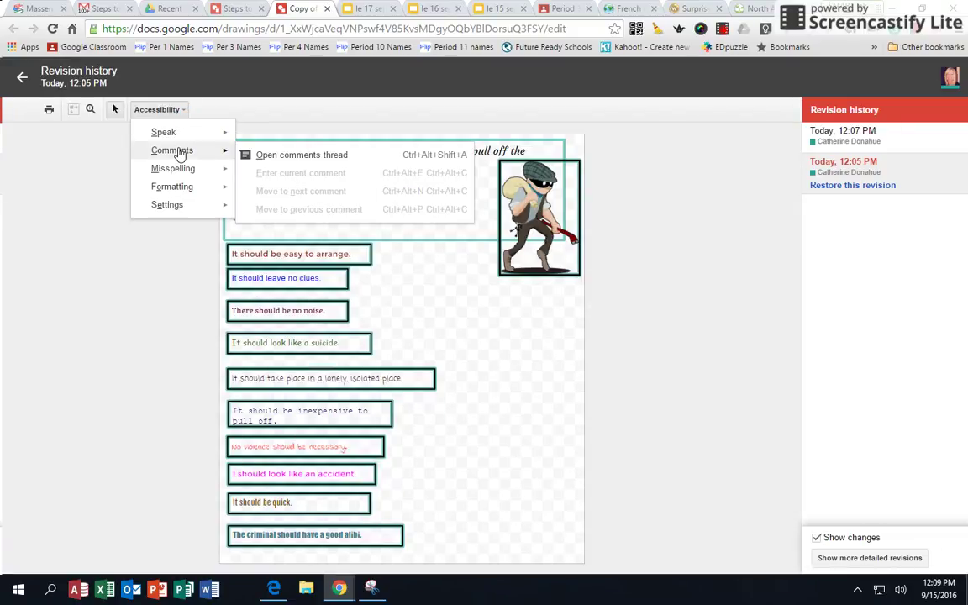
pyautogui.click(65, 132)
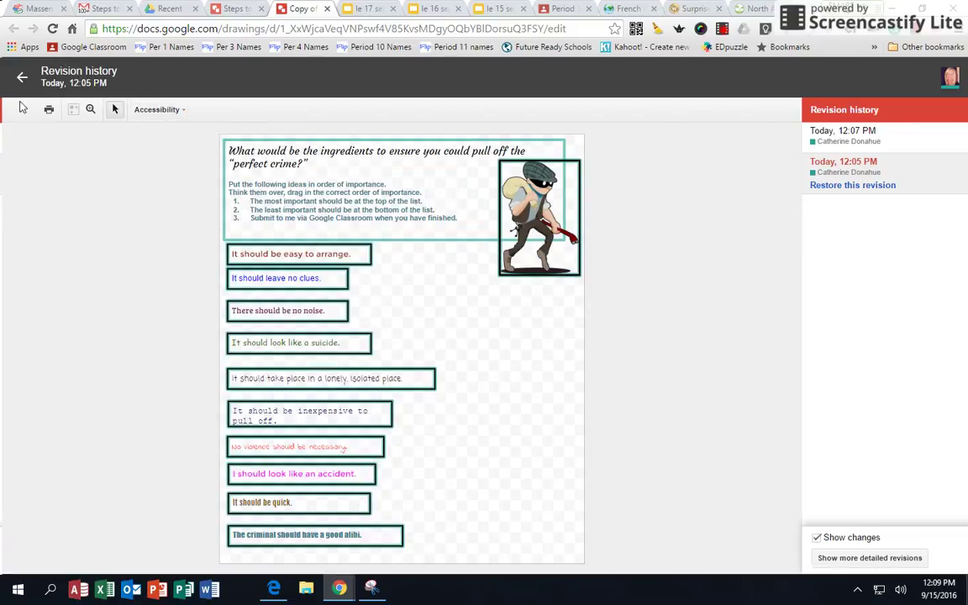
pyautogui.click(22, 81)
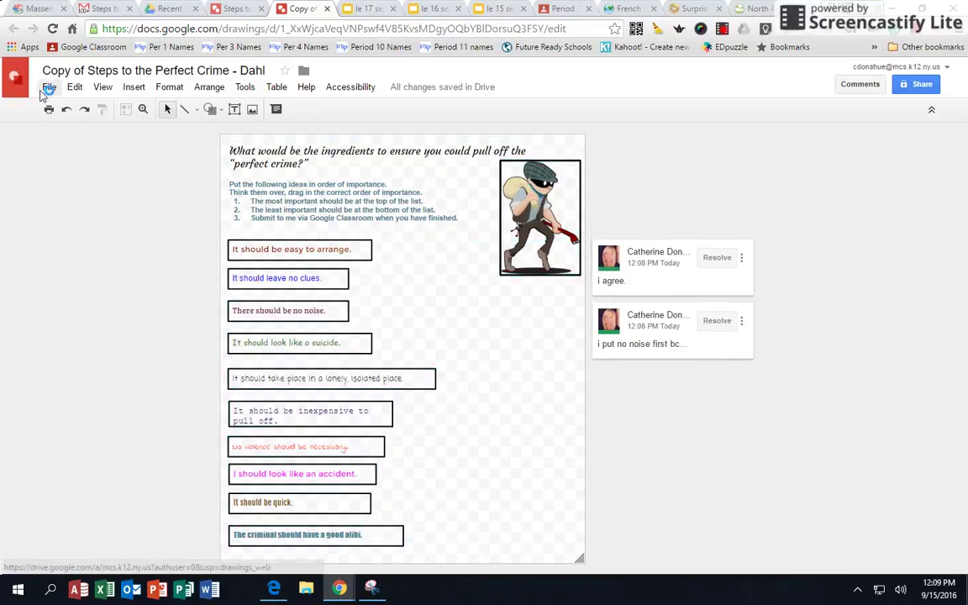
pyautogui.click(49, 87)
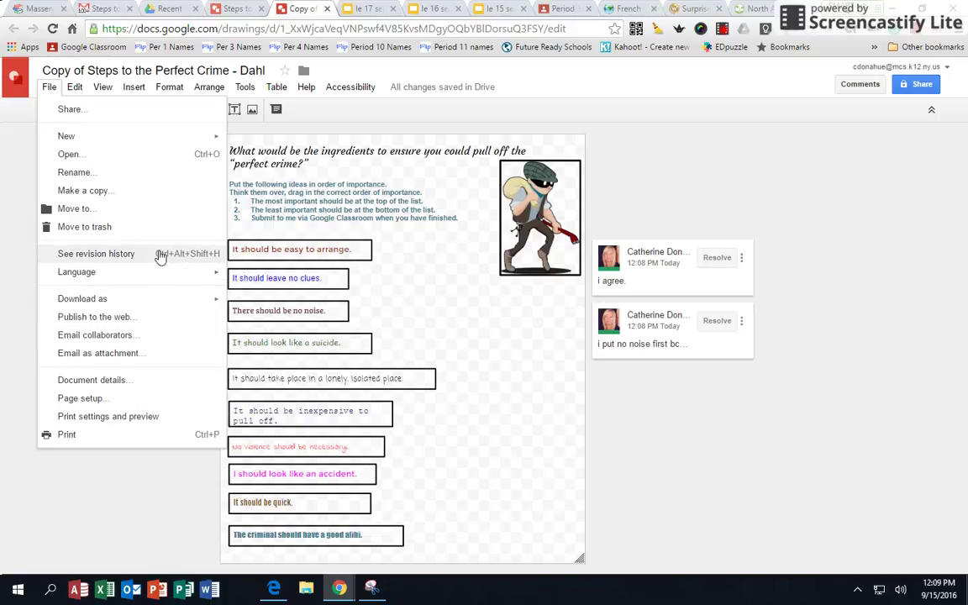
pyautogui.click(682, 187)
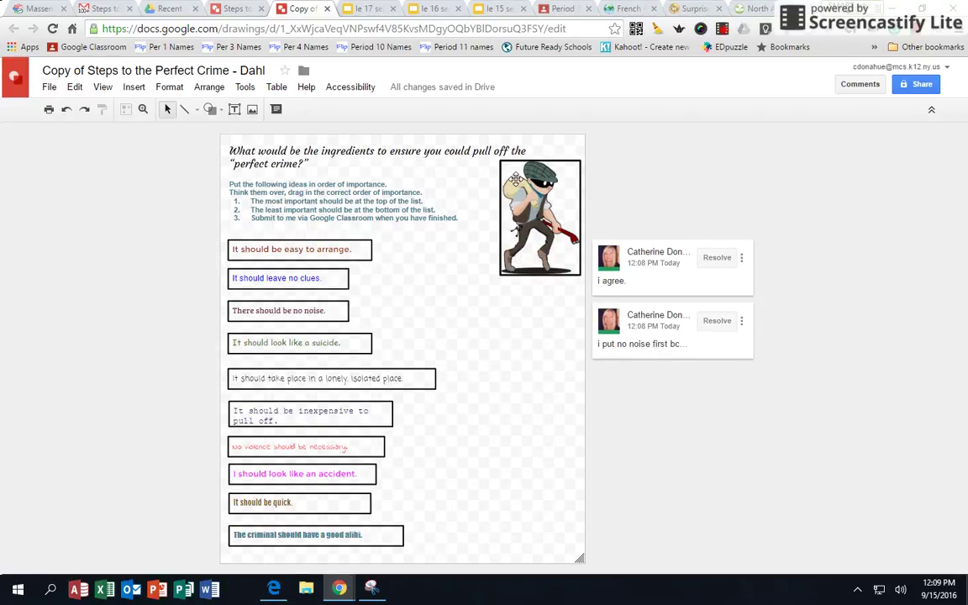
pyautogui.click(518, 187)
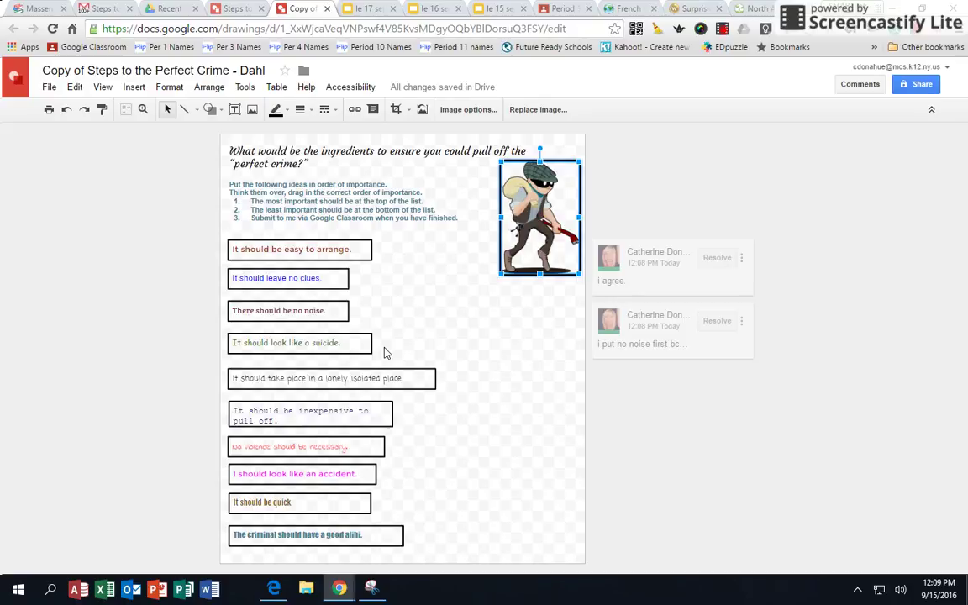
pyautogui.click(456, 281)
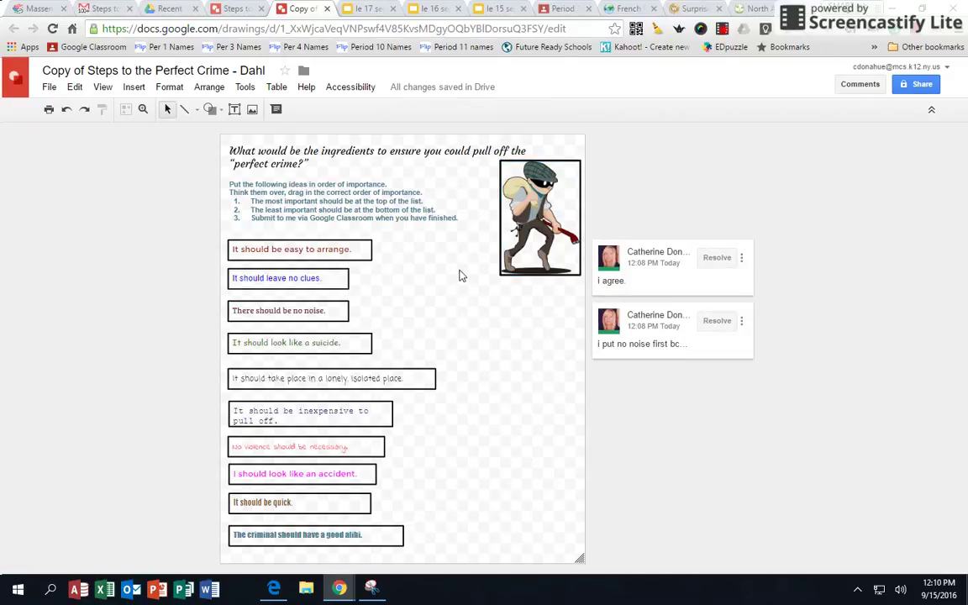